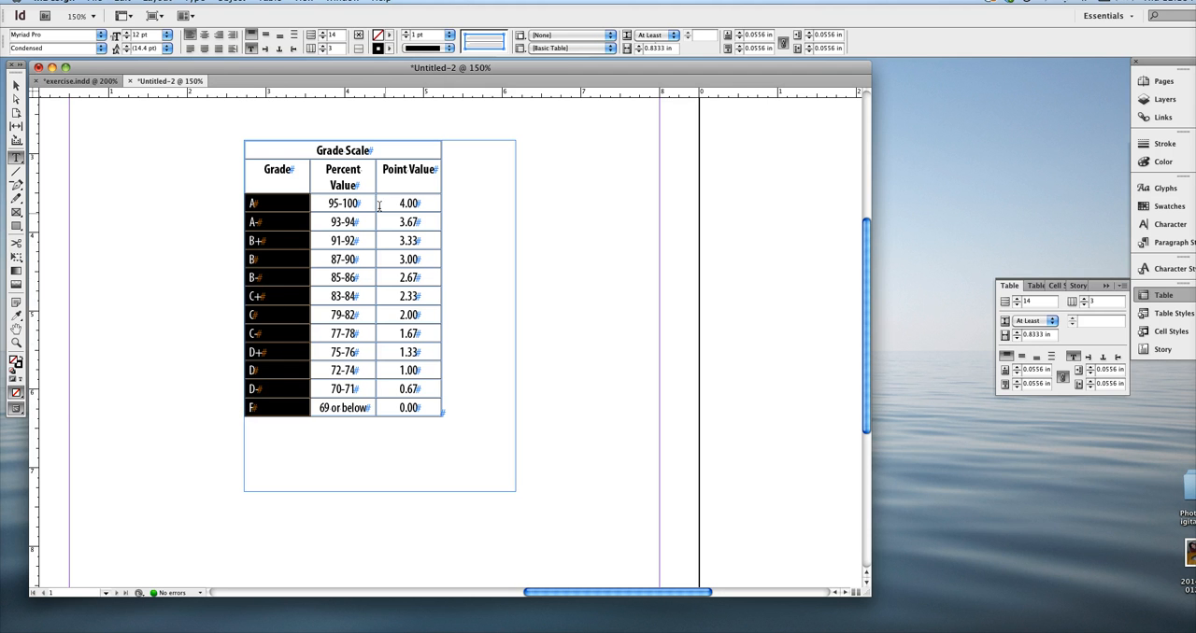
Try centre-aligning the selected letter grades A to F, and return them to left alignment
left_click(204, 35)
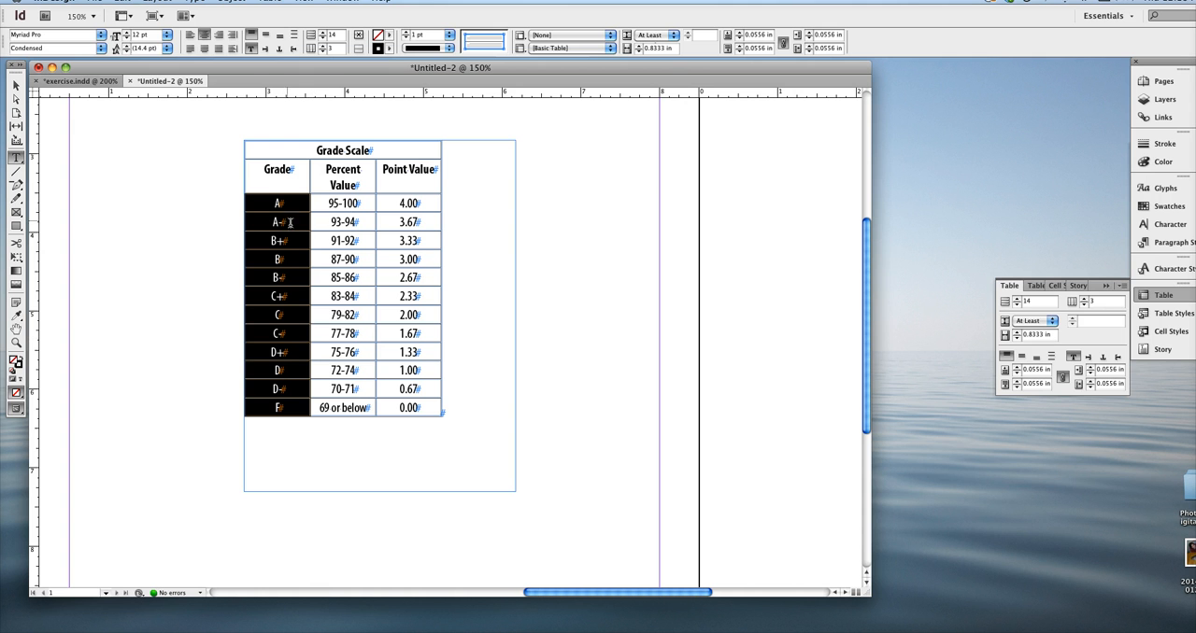
left_click_drag(38, 271, 33, 294)
left_click(191, 33)
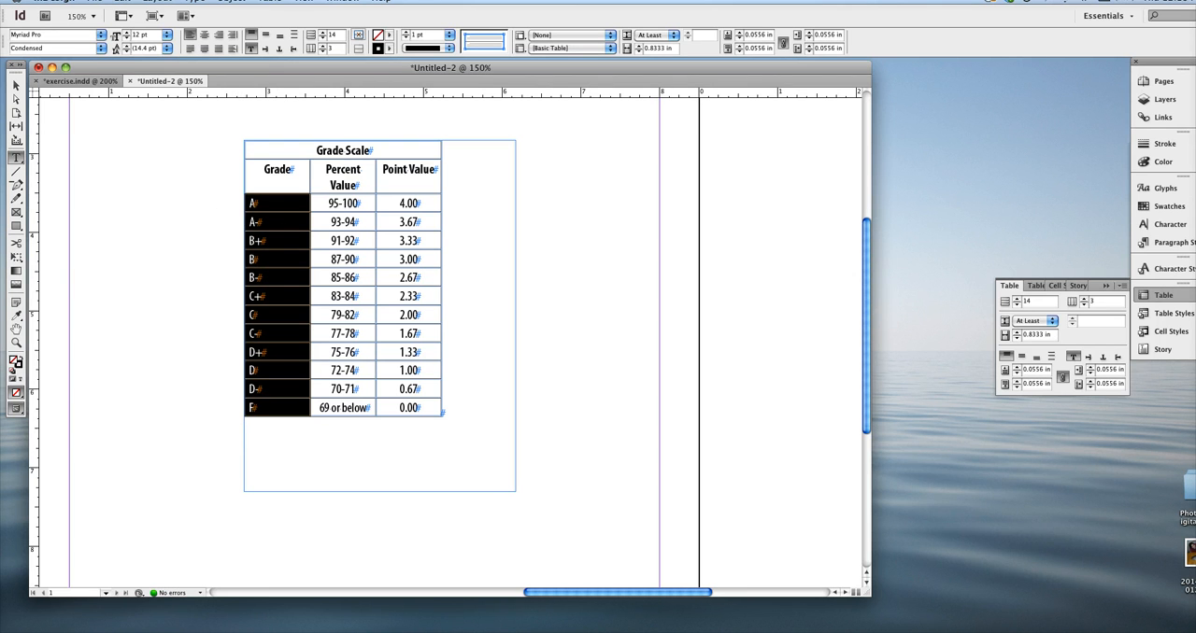
Show the tab ruler for the selected letter grades and add a left-aligned tab stop about midway across the Grade column
left_click(230, 1)
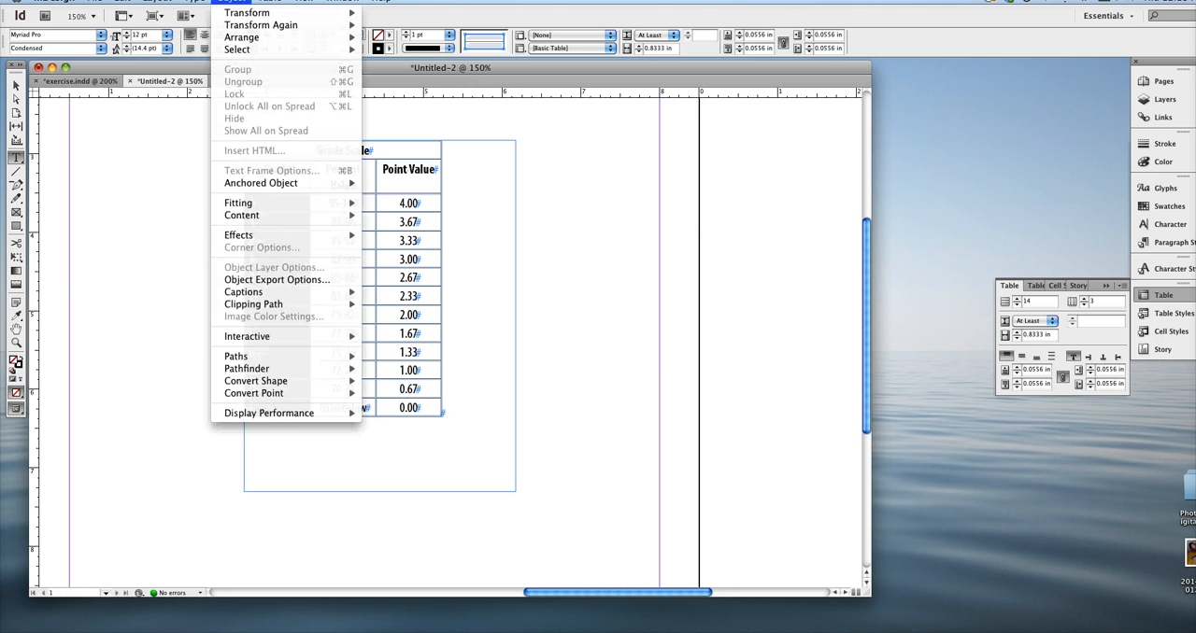
mouse_move(193, 1)
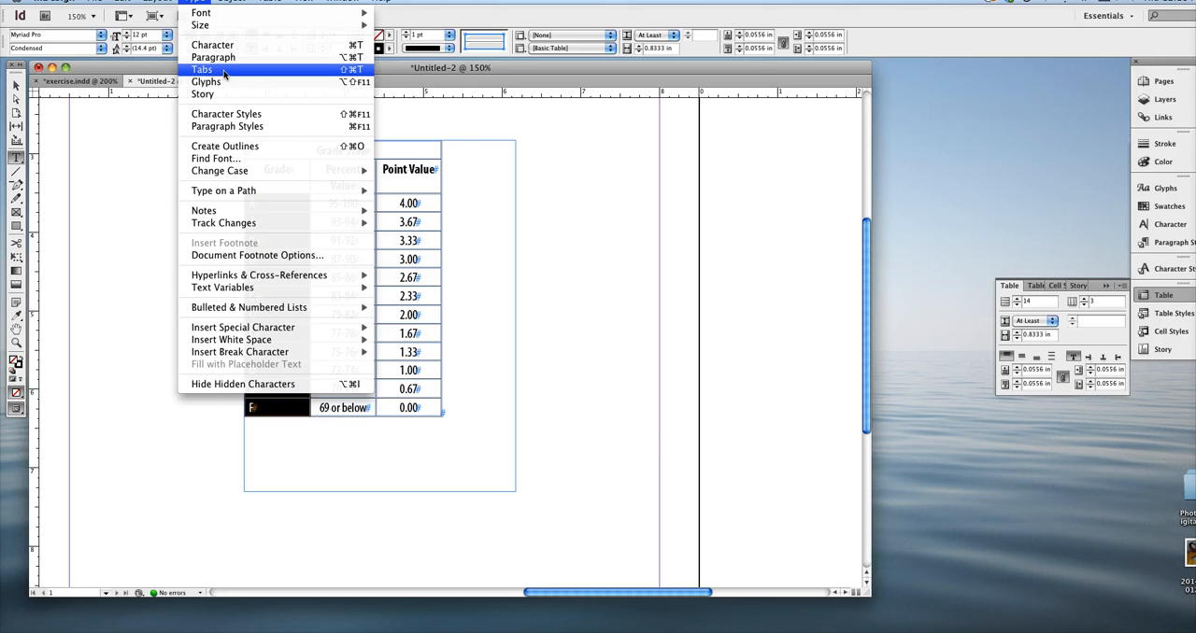
left_click(227, 71)
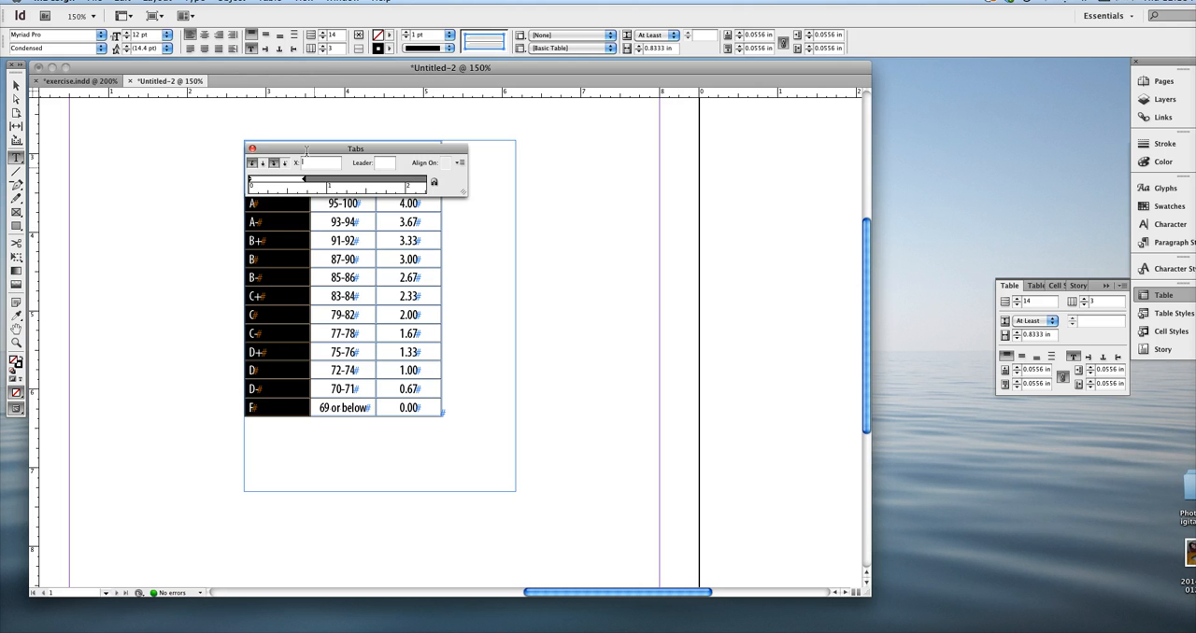
left_click(251, 164)
left_click(272, 180)
left_click_drag(274, 185, 277, 185)
Insert a tab character before the grades A and A- in the Grade column
left_click(265, 202)
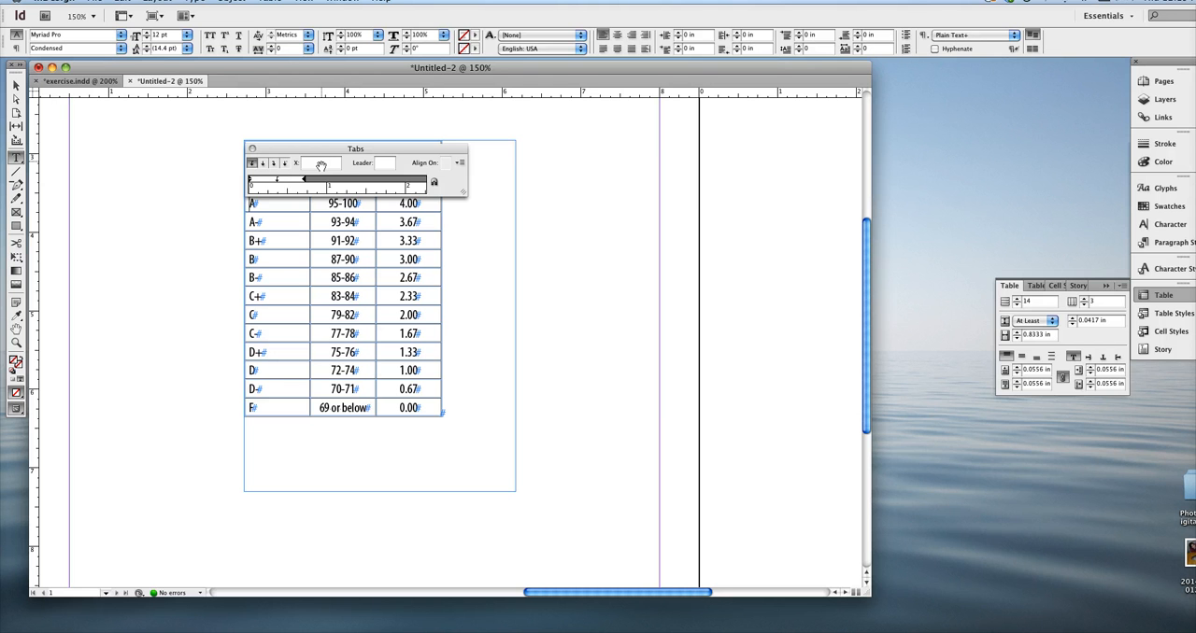
key("Tab")
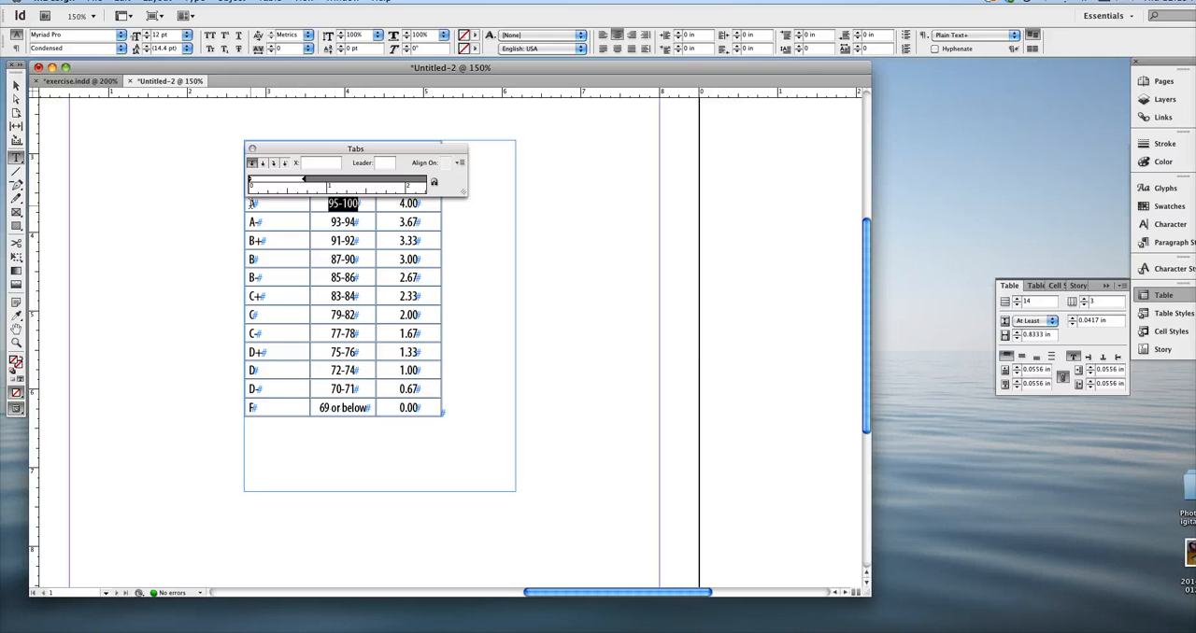
left_click(251, 205)
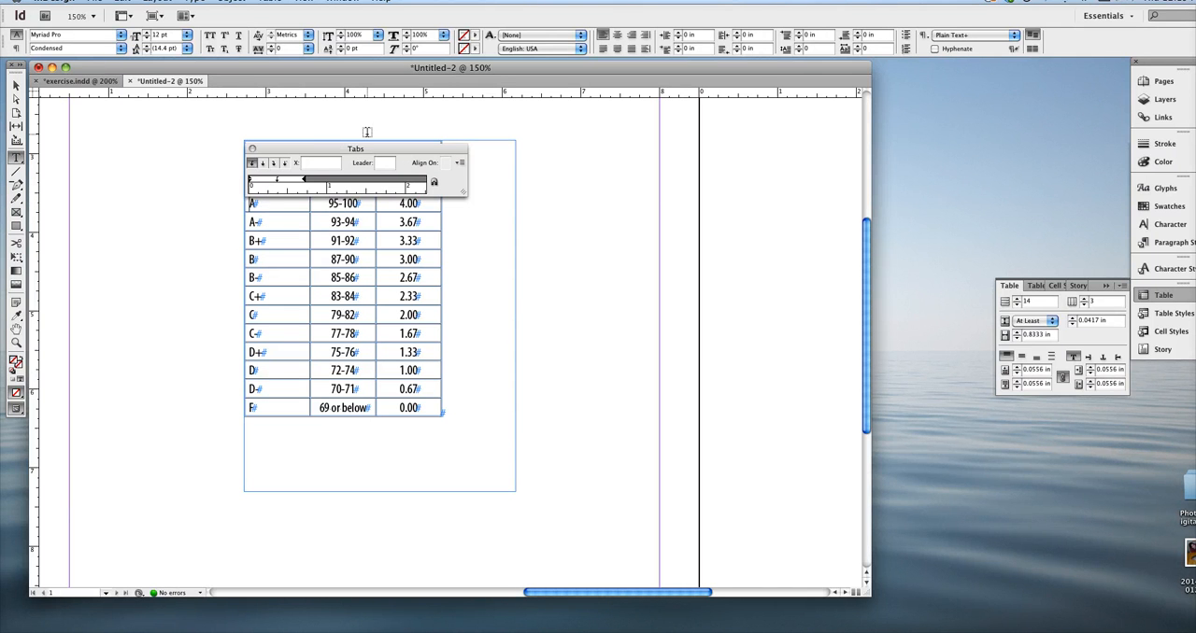
key("alt+Tab")
left_click(250, 221)
left_click(250, 221)
key("alt+Tab")
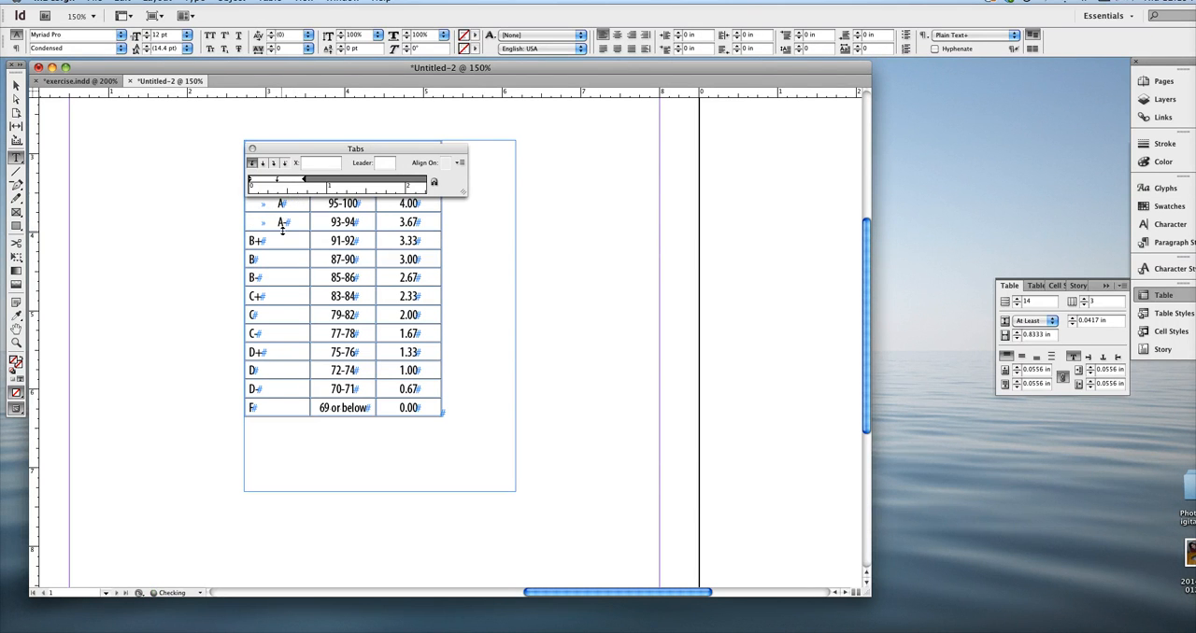
Insert a tab character before each remaining letter grade, from B+ down to F
key("Down")
key("alt+Tab")
key("Down")
key("alt+Tab")
key("Down")
key("alt+Tab")
key("Down")
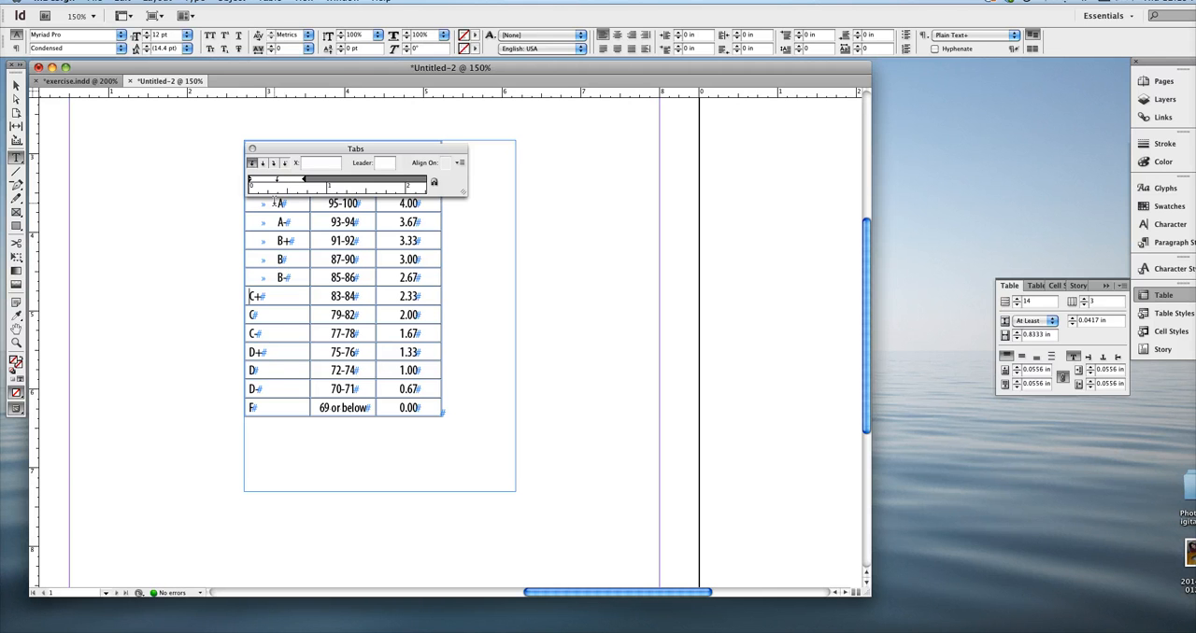
key("alt+Tab")
key("Down")
key("alt+Tab")
key("Down")
key("alt+Tab")
key("Down")
key("alt+Tab")
key("Down")
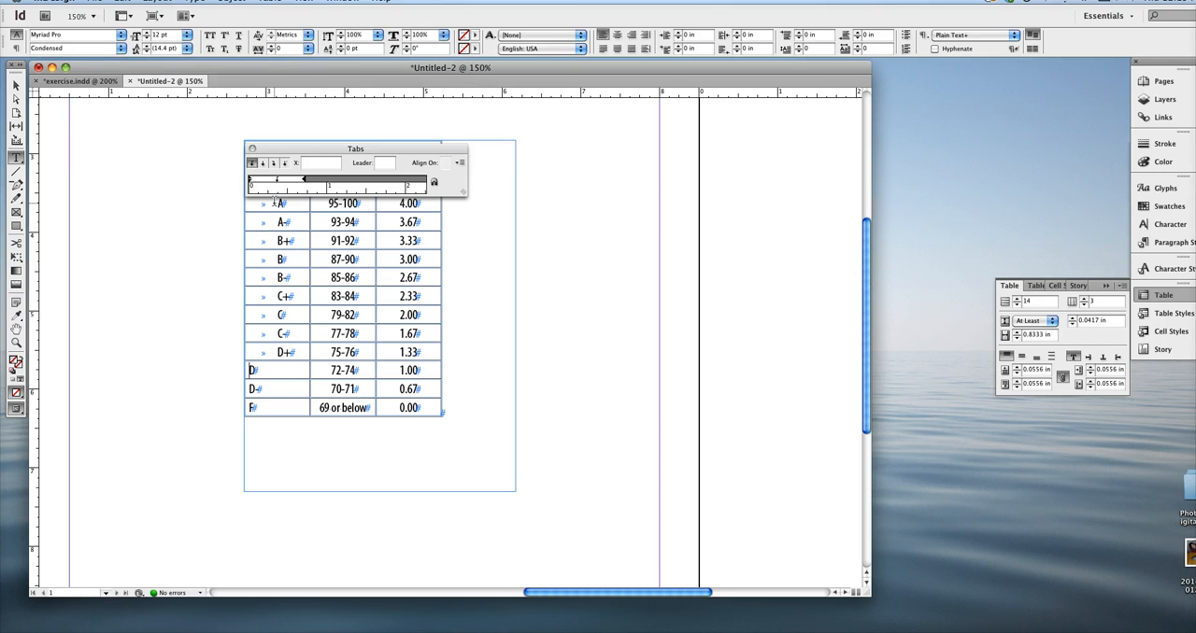
key("alt+Tab")
key("Down")
key("alt+Tab")
key("Down")
key("alt+Tab")
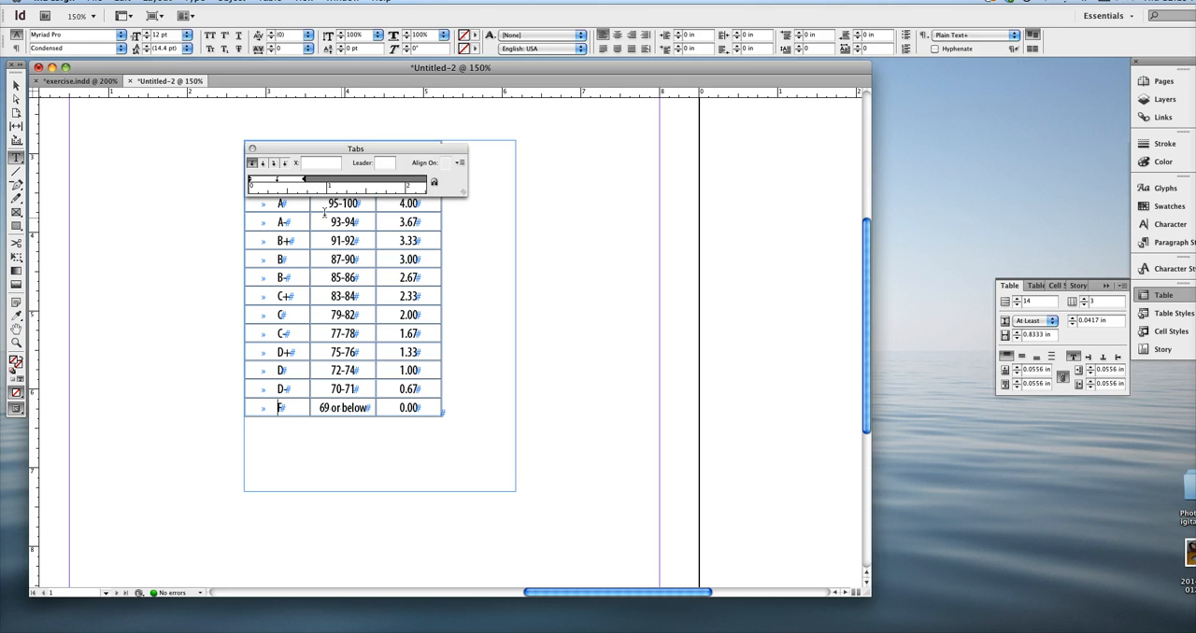
Shift the tab stop slightly to the left for all letter grades from A to F, and close the tab ruler
left_click(277, 181)
left_click_drag(278, 180, 273, 183)
left_click_drag(280, 407, 272, 181)
left_click(252, 149)
left_click(293, 170)
type("w")
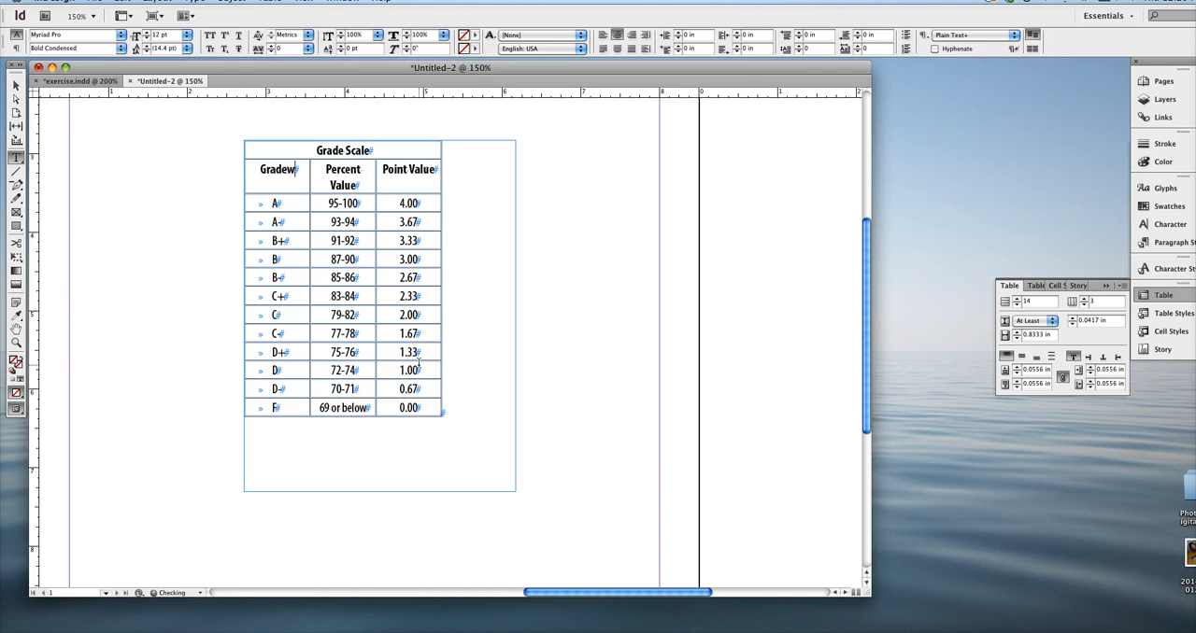
key("BackSpace")
Deselect the table's text frame and display the page in Preview mode without guides or hidden characters
left_click(16, 85)
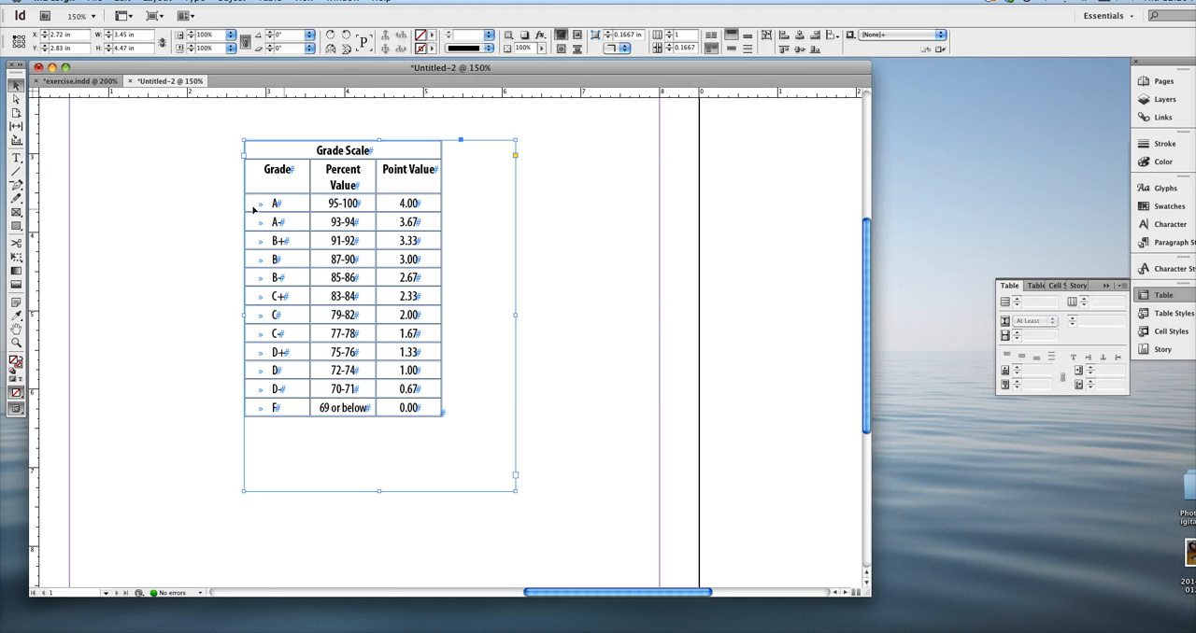
left_click(194, 195)
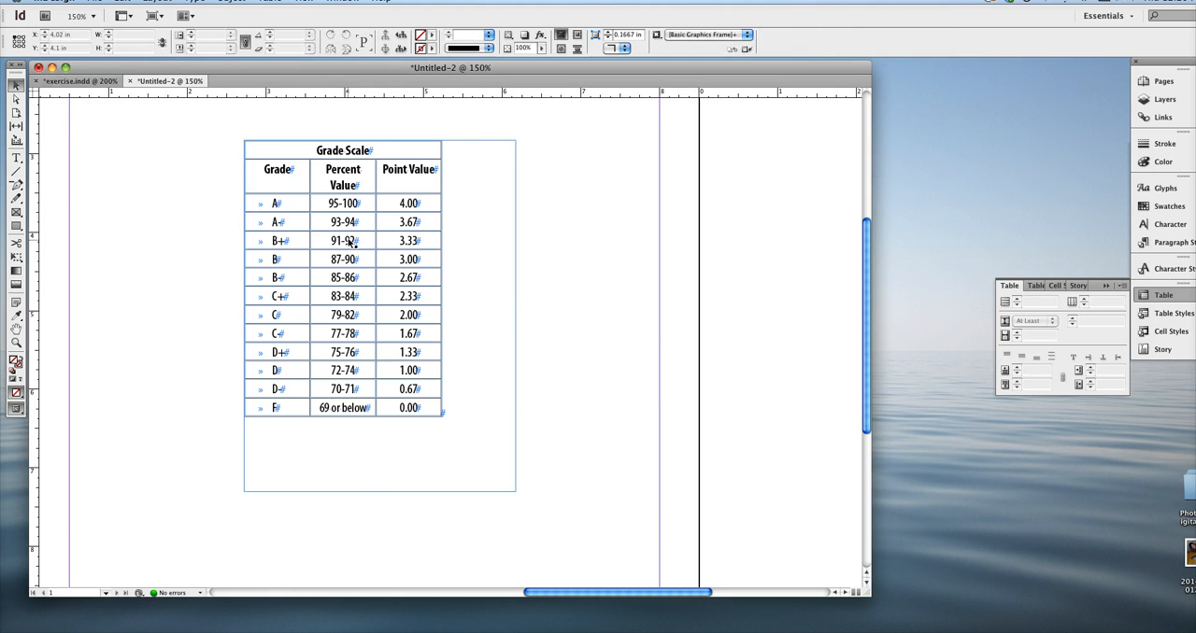
key("w")
key("w")
key("w")
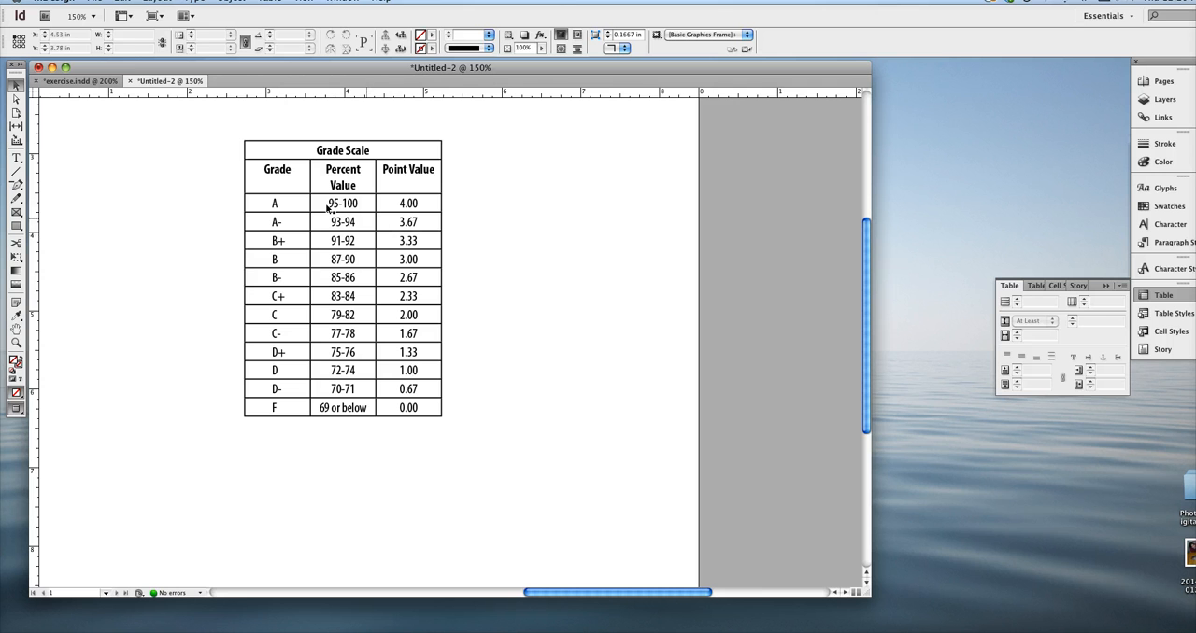
Place the text cursor before the grade A and examine the special and break characters that can be inserted there
left_click(293, 206)
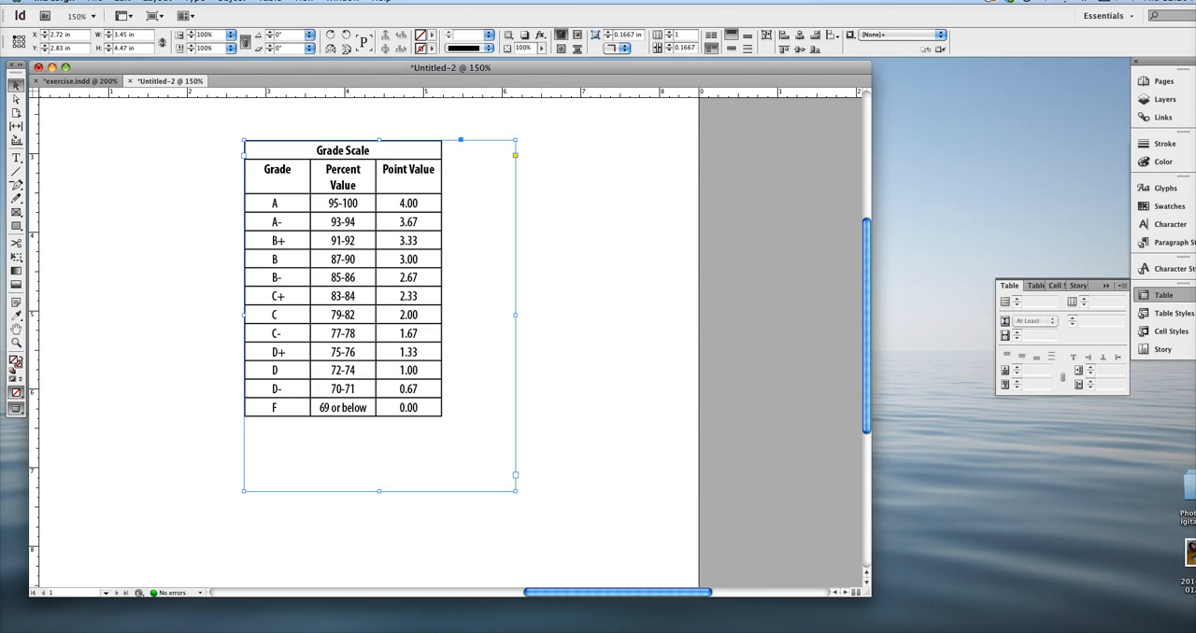
key("Tab")
key("Tab")
key("t")
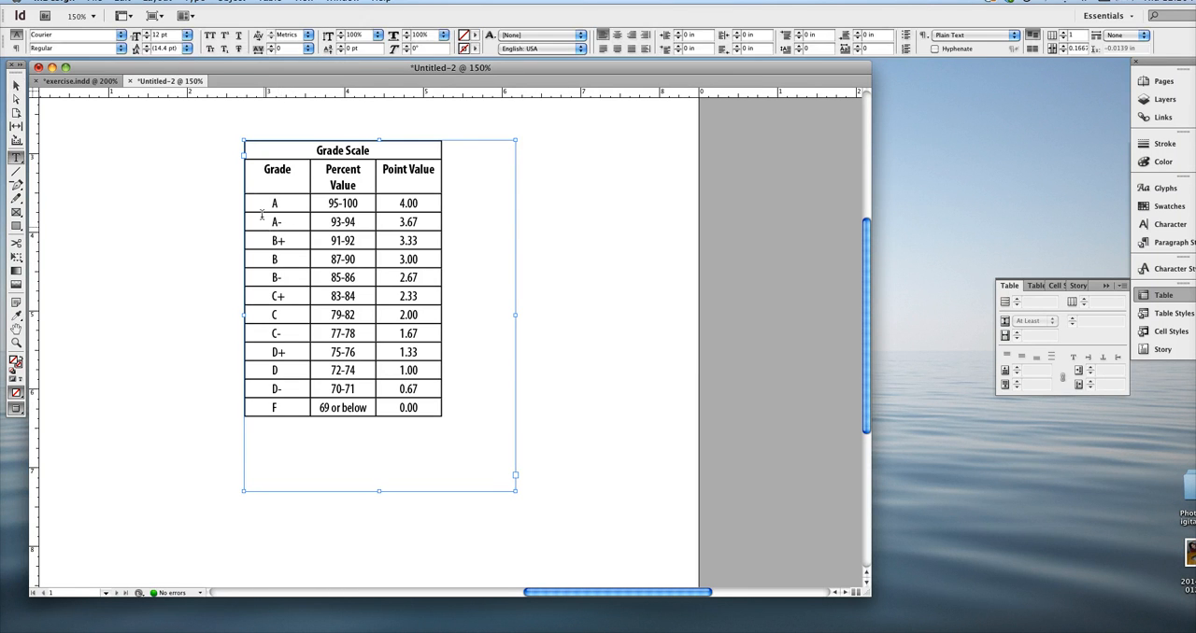
left_click(268, 202)
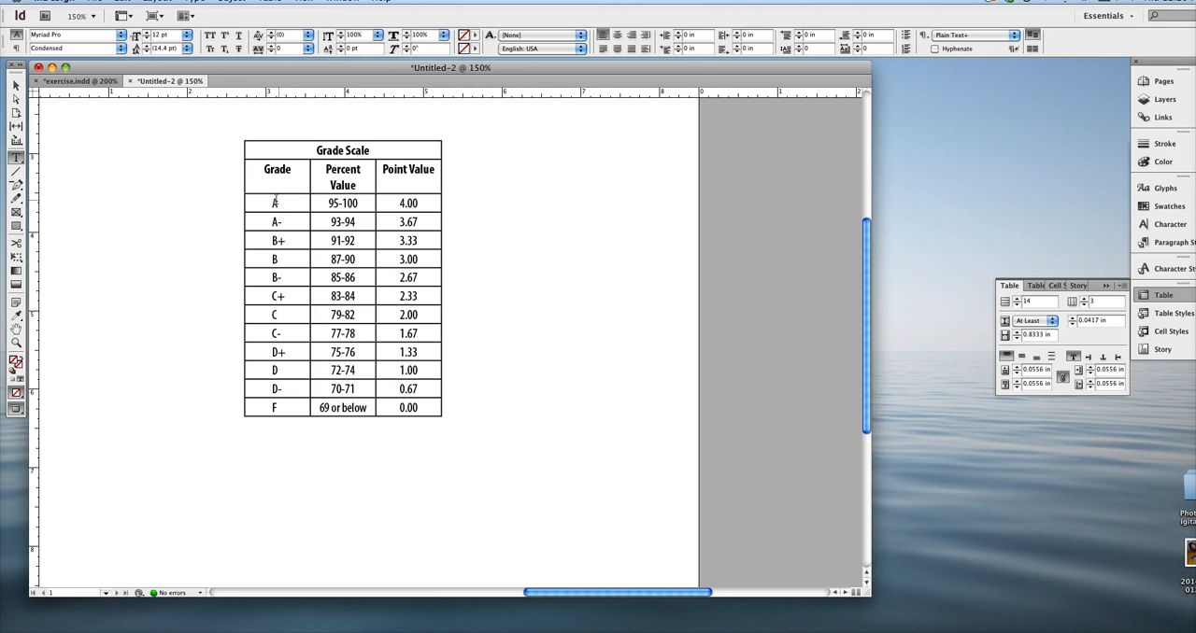
right_click(277, 205)
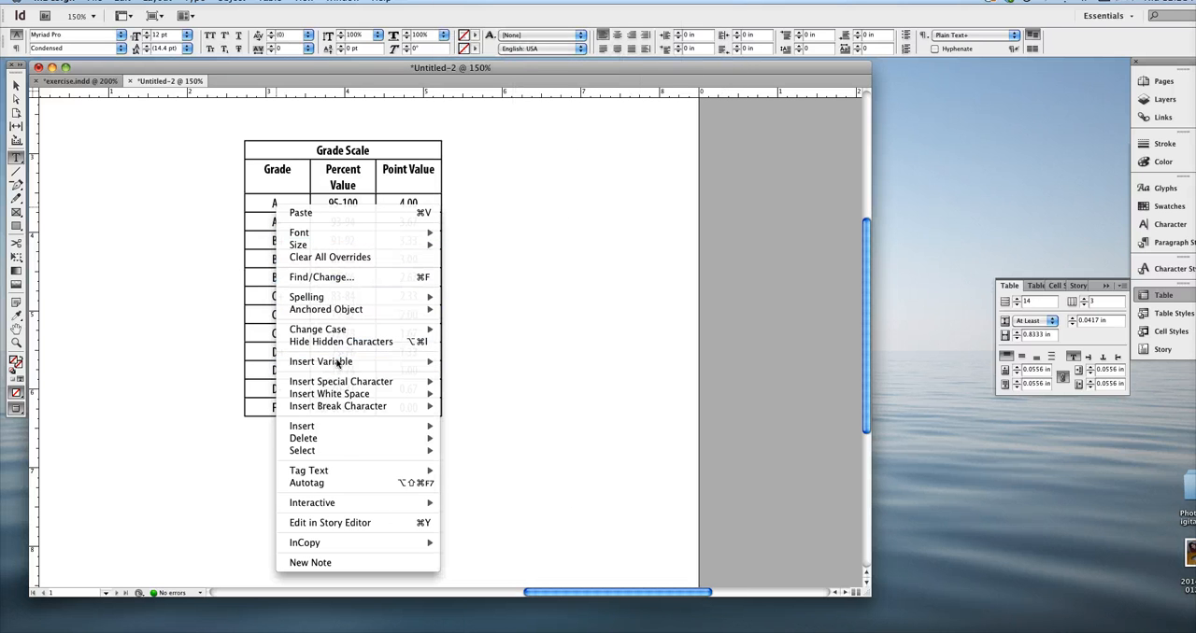
mouse_move(331, 388)
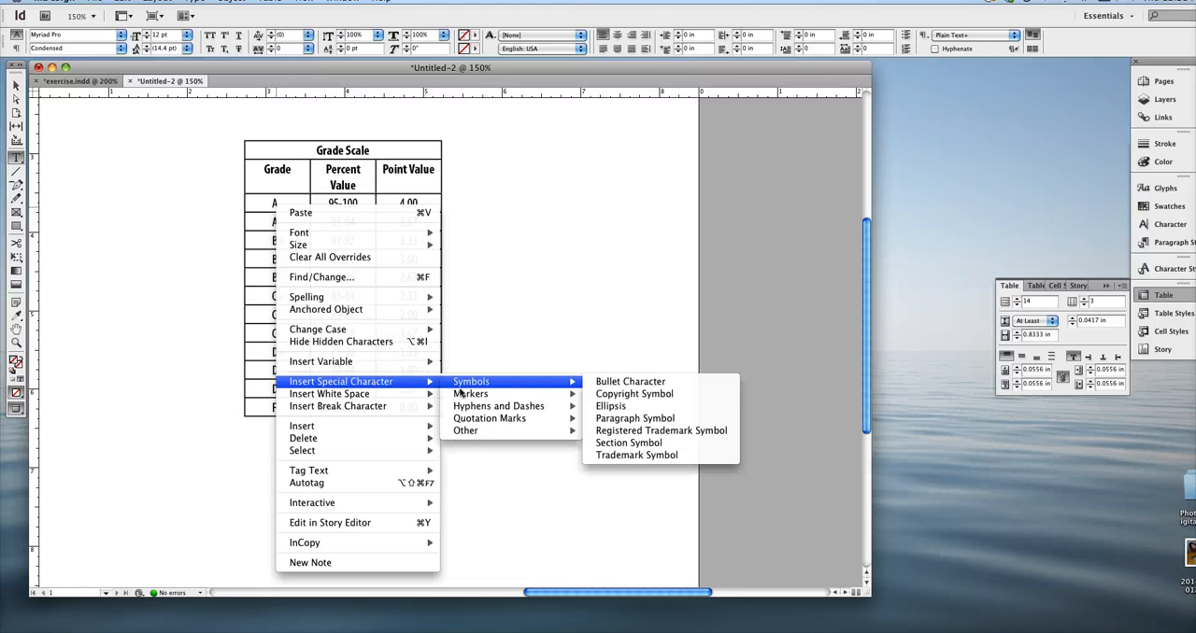
mouse_move(411, 400)
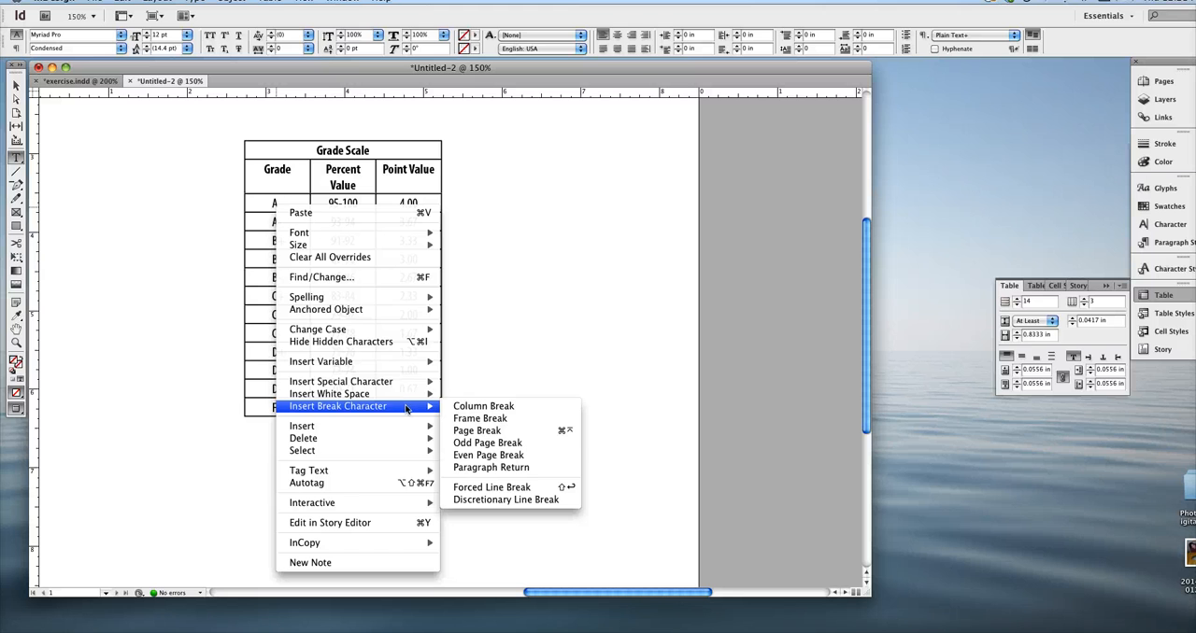
mouse_move(463, 387)
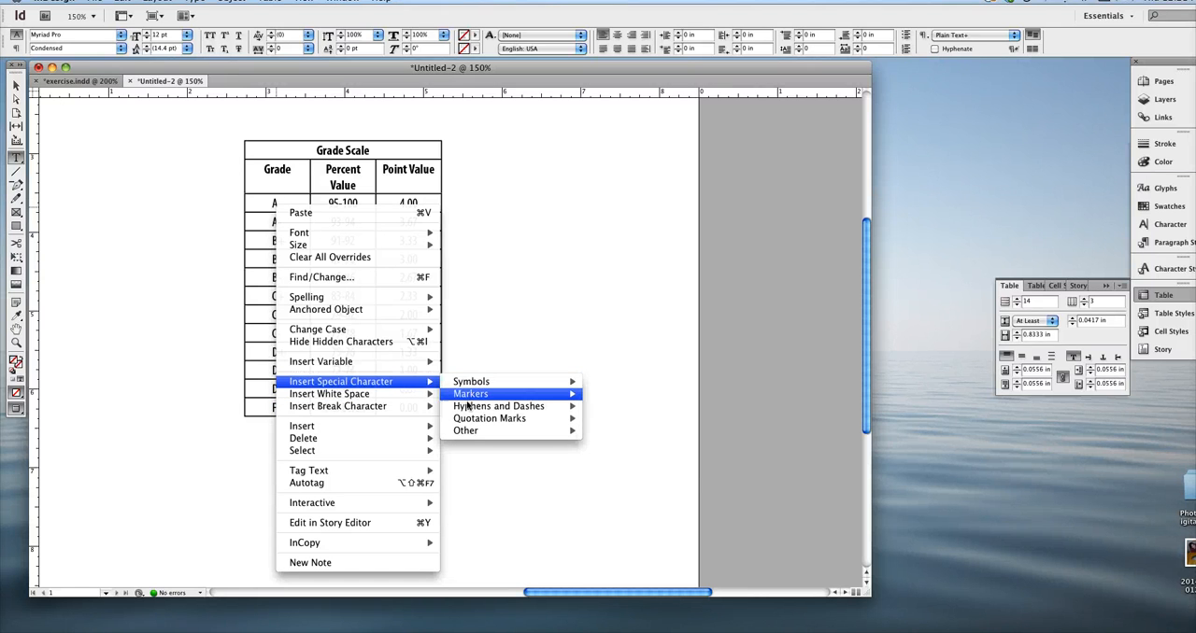
mouse_move(472, 431)
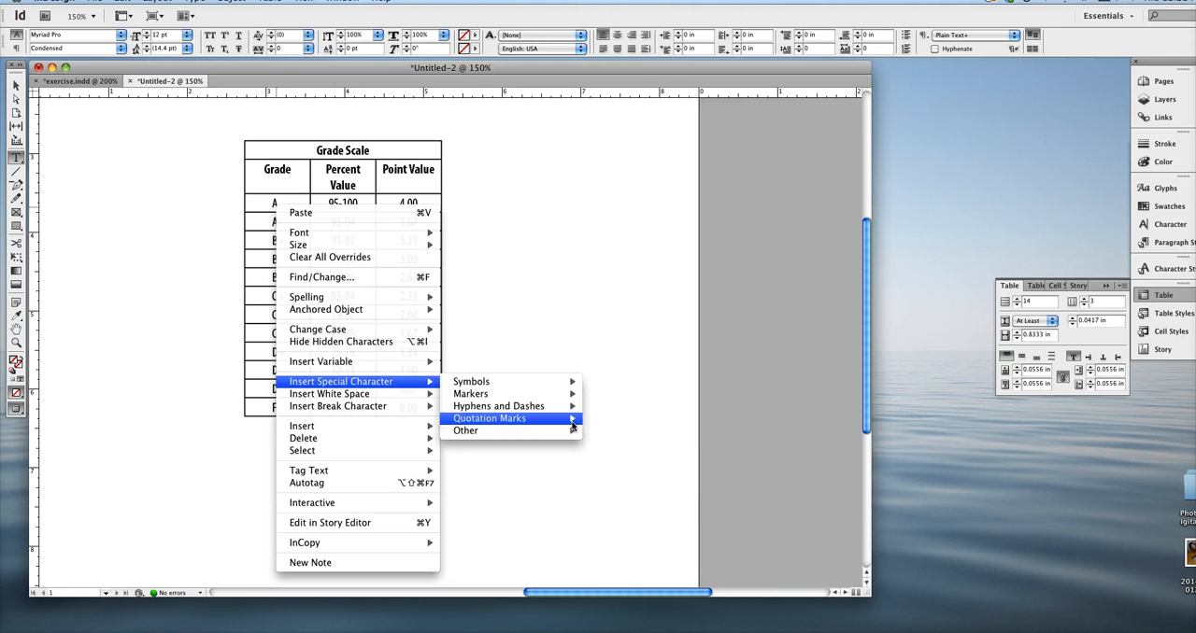
left_click(47, 631)
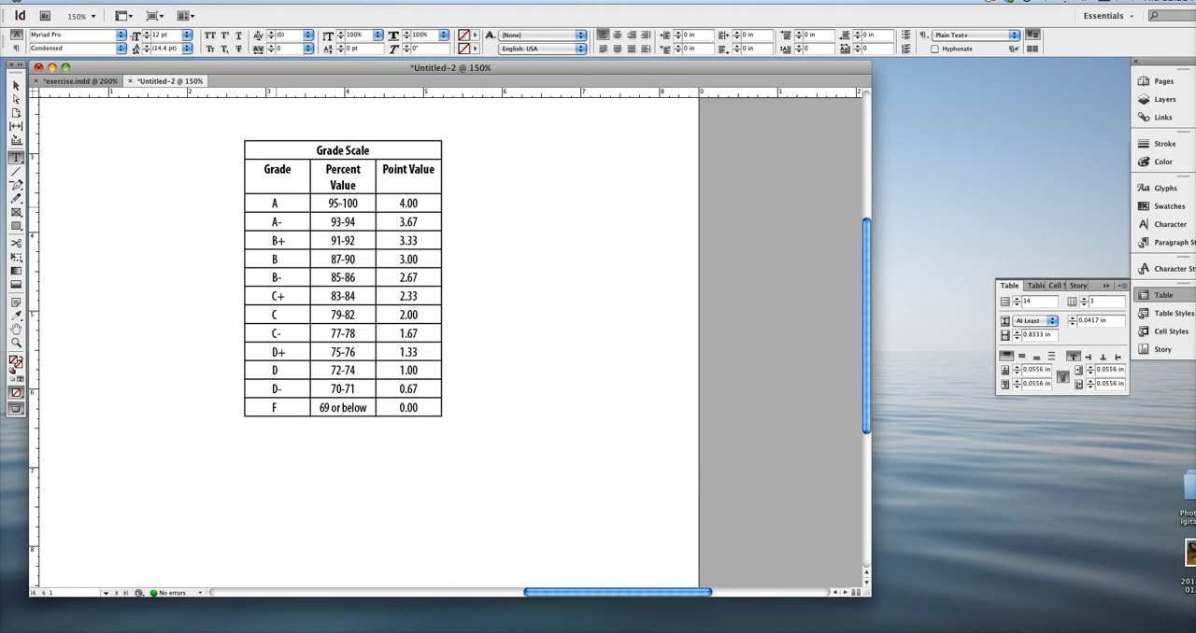
left_click(47, 631)
left_click(68, 597)
left_click_drag(397, 67, 398, 66)
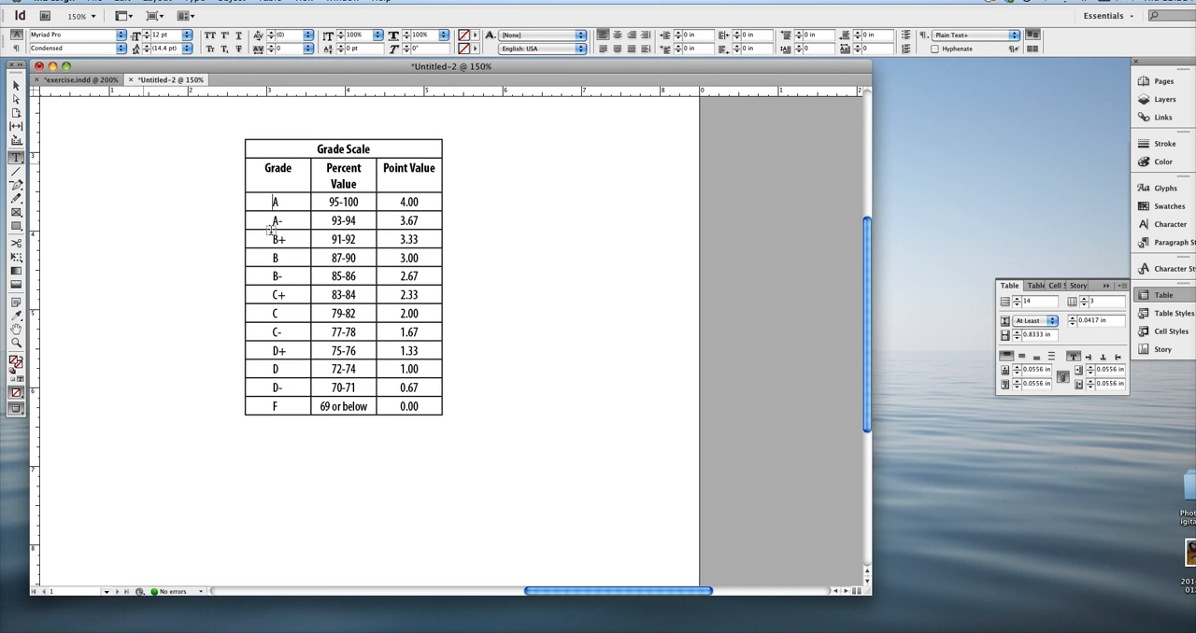
Select the Percent Value and Point Value cells in rows B to D and open the Table Options
left_click_drag(338, 244, 400, 331)
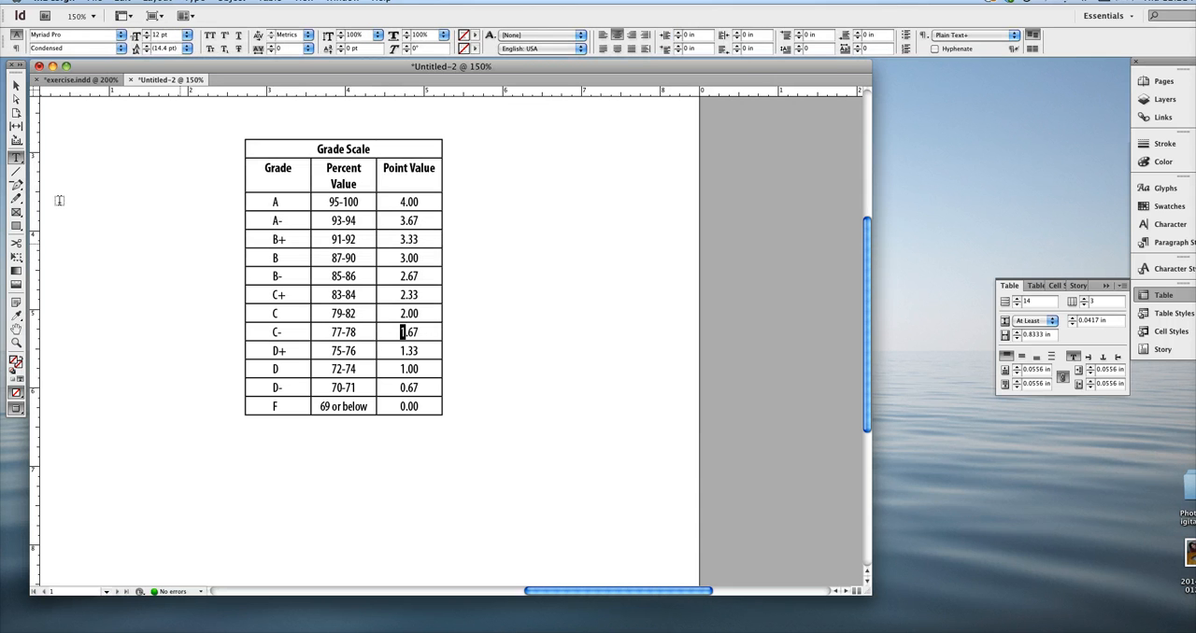
left_click_drag(347, 265, 346, 257)
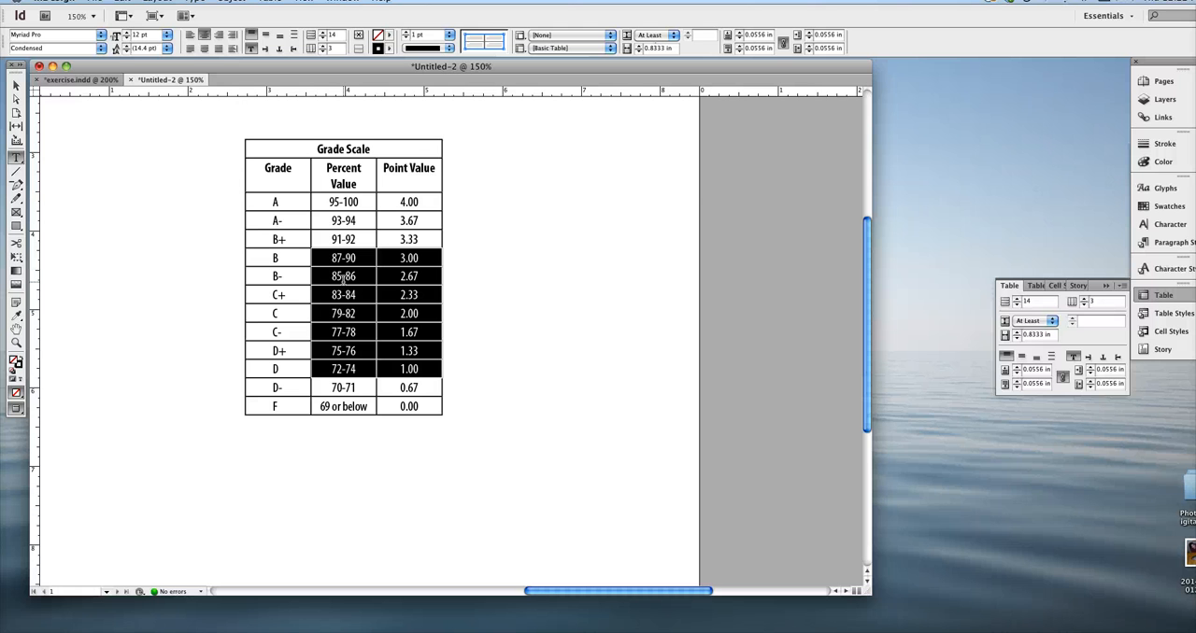
key("super+alt+shift+b")
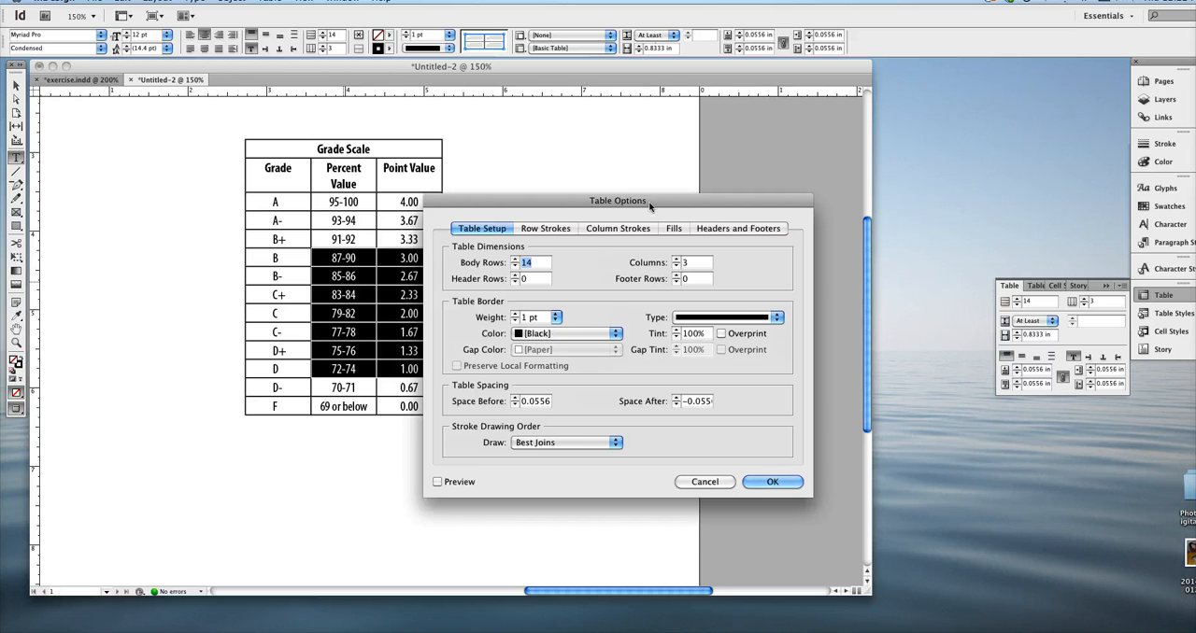
left_click_drag(629, 210, 663, 141)
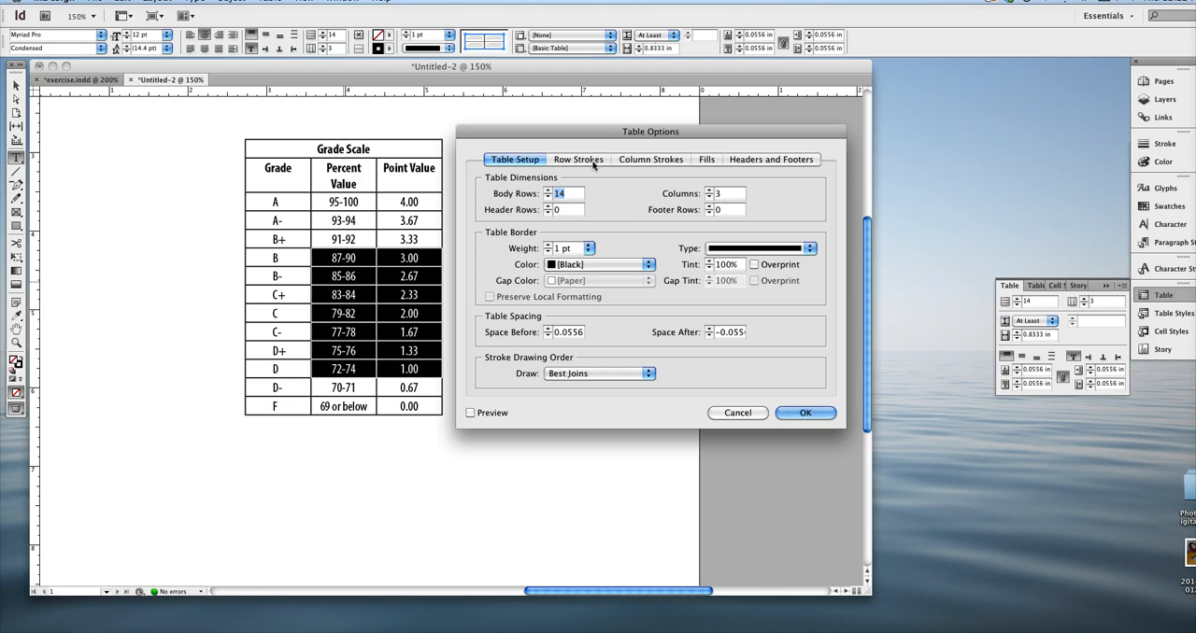
Set the table's alternating fill pattern to Every Other Row and preview it on the table
left_click(709, 161)
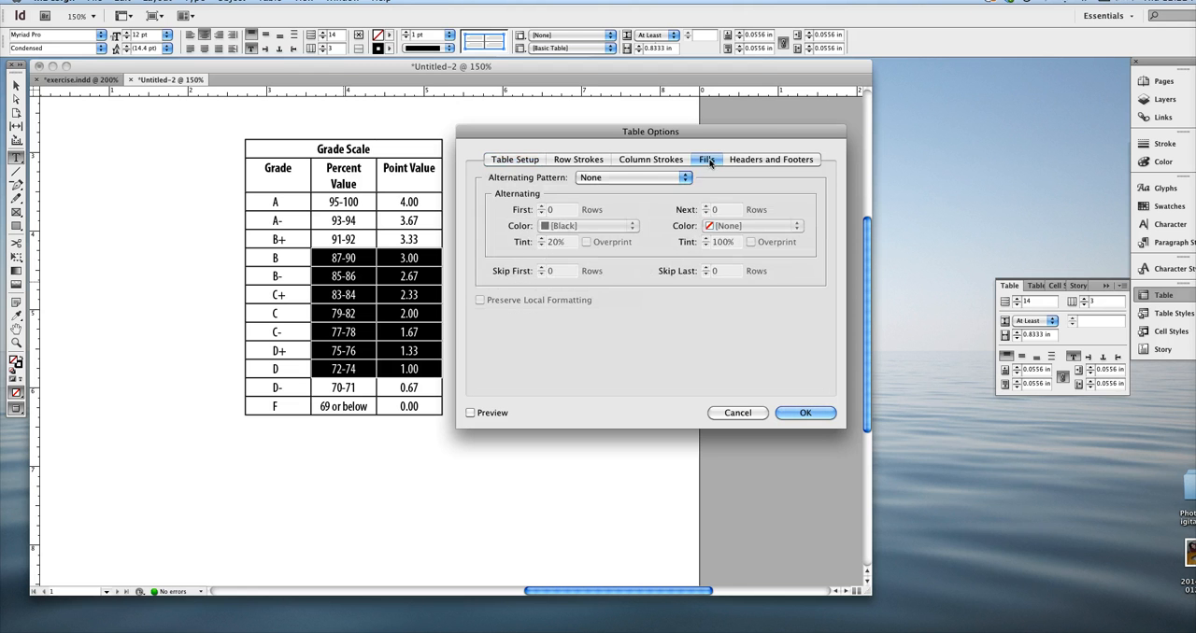
left_click(595, 178)
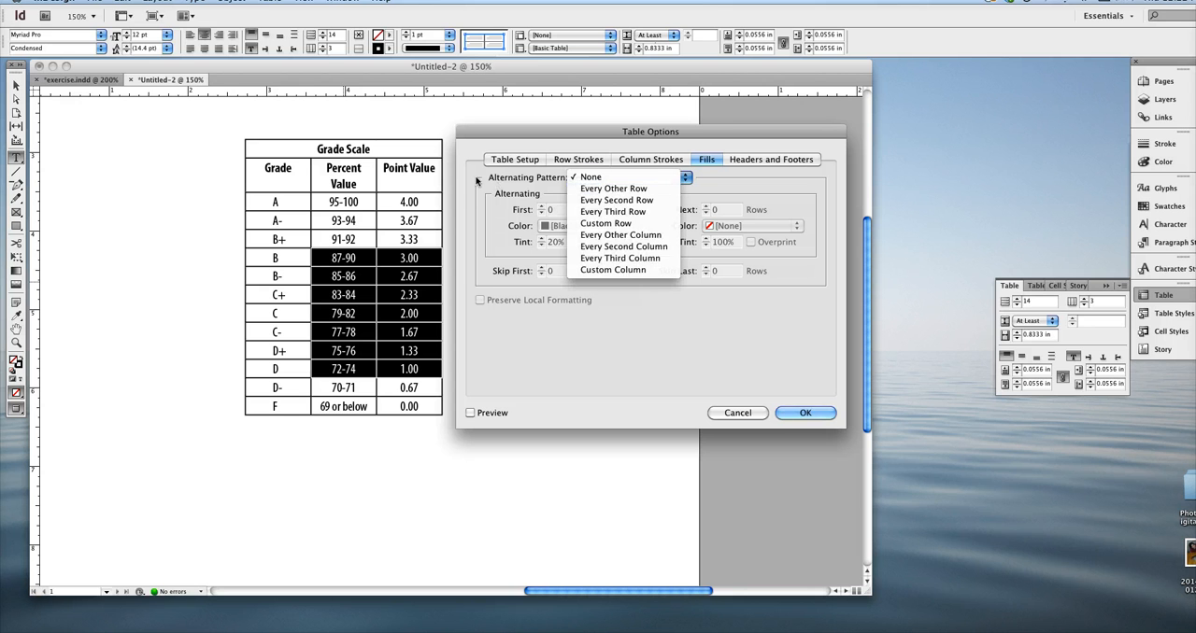
left_click(613, 189)
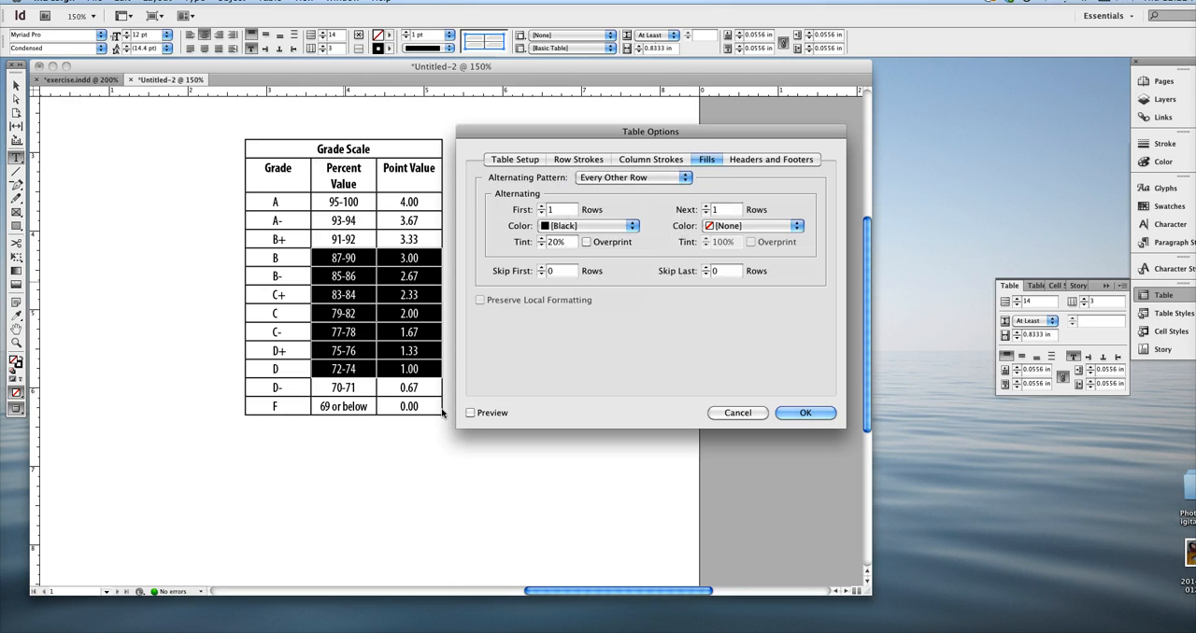
left_click(471, 413)
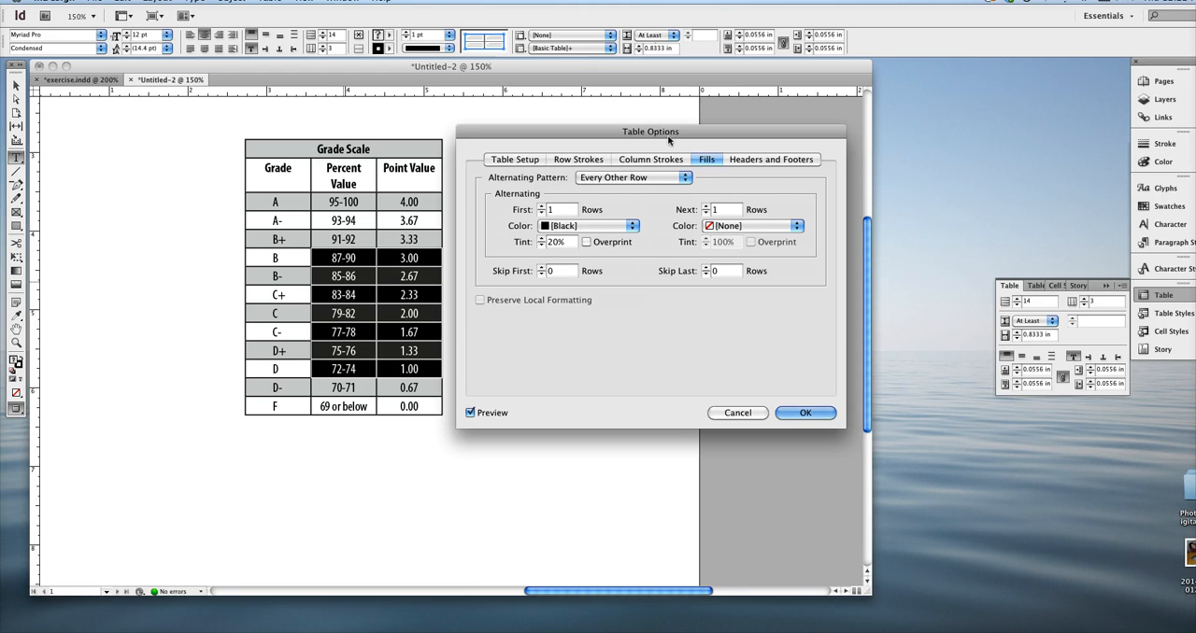
left_click_drag(667, 137, 690, 133)
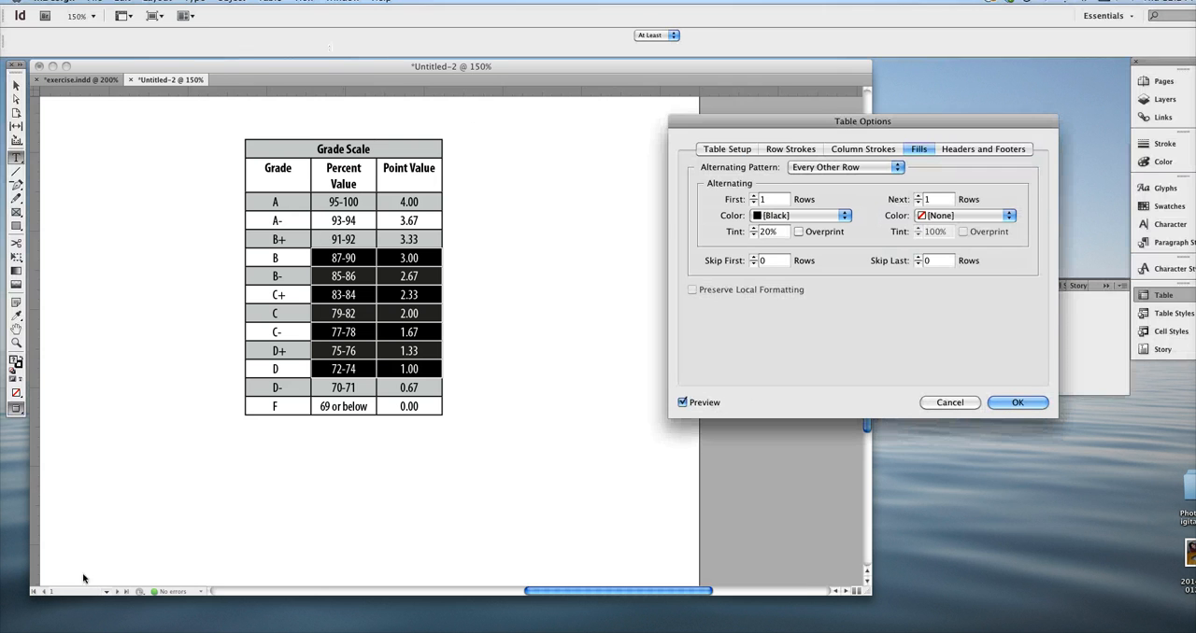
Make the alternating fill skip the first 1 row and apply the table options
left_click(782, 217)
left_click(782, 218)
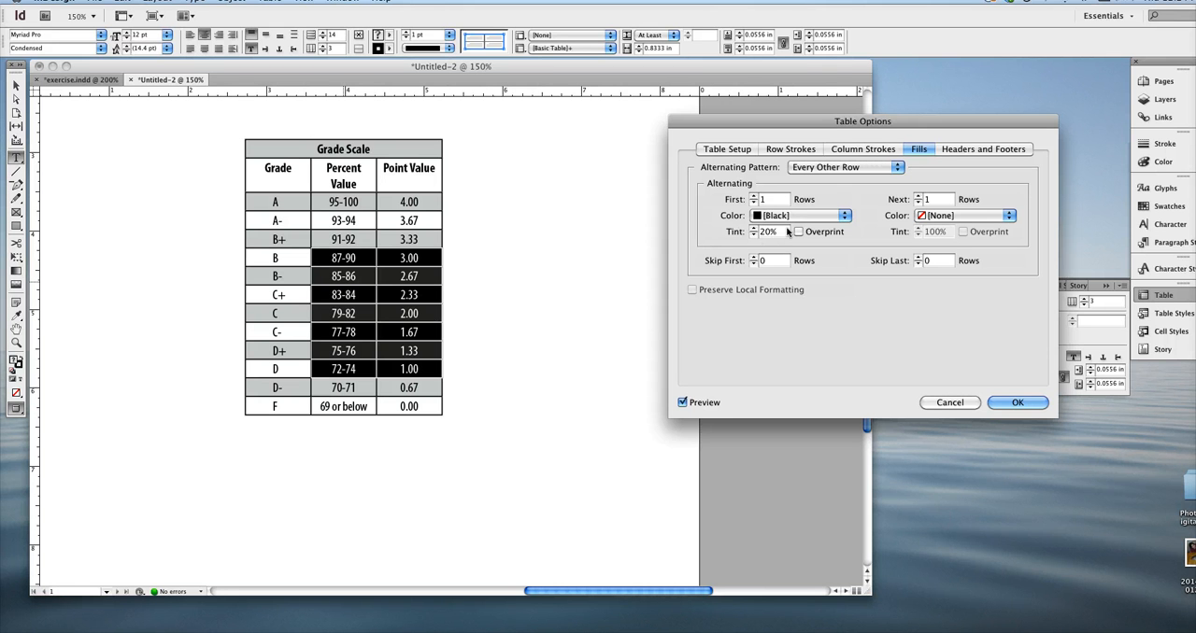
left_click(753, 258)
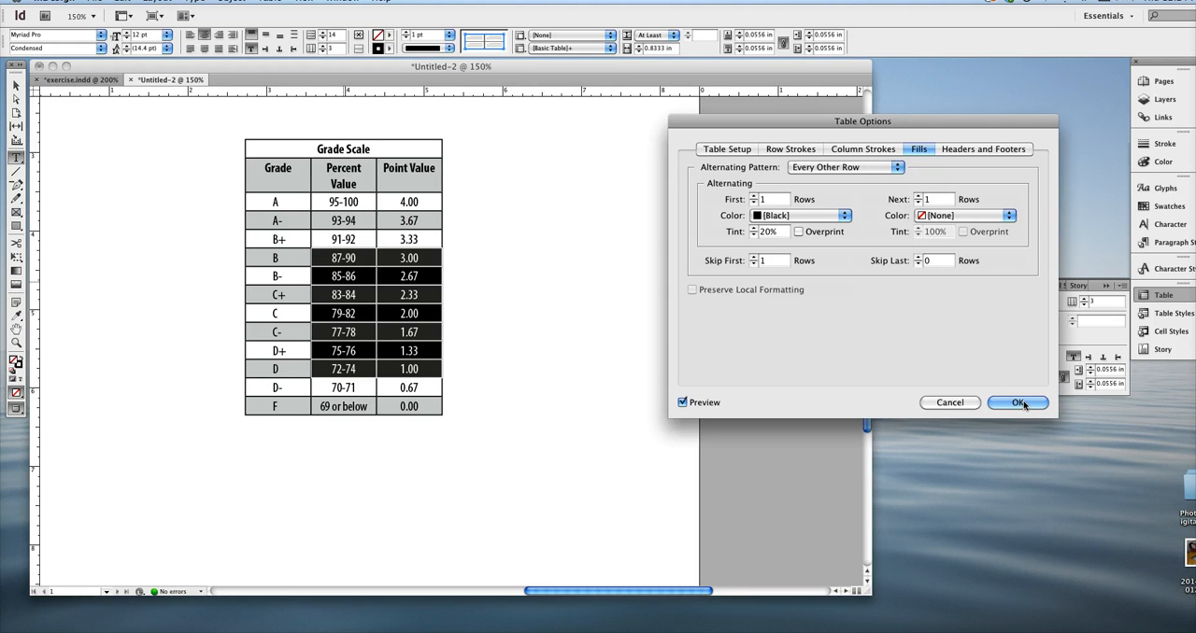
left_click(1020, 403)
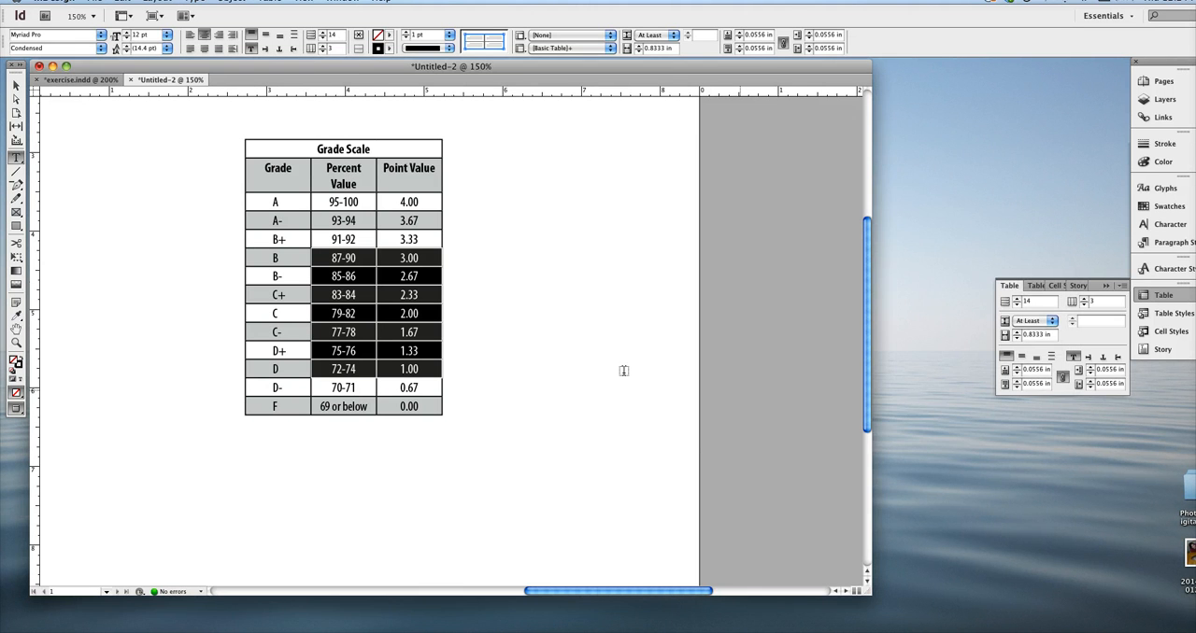